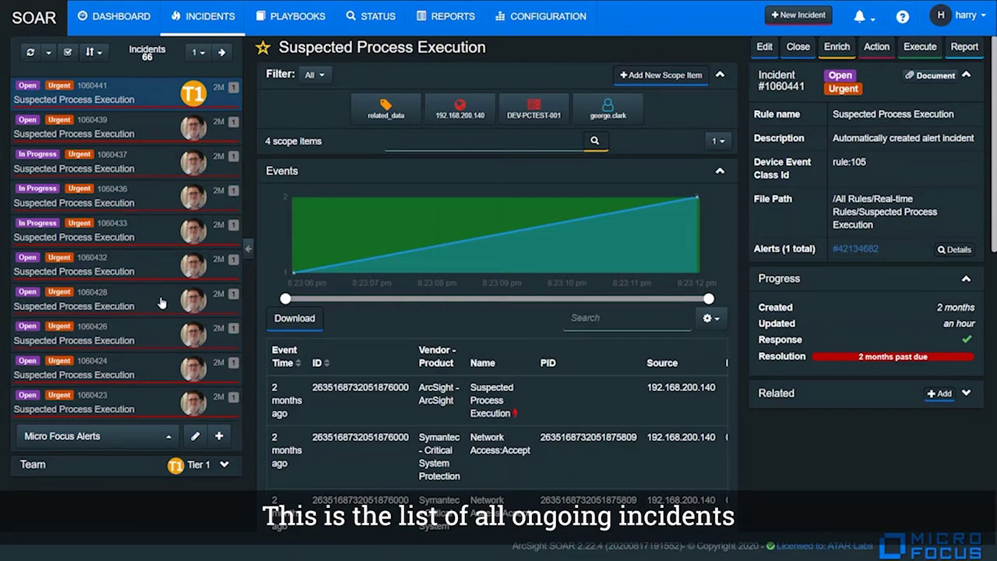
- Discard the saved-search edits and switch the queue to the other saved alerts search, listing 6 incidents
{"action": "left_click", "coordinate": [194, 437]}
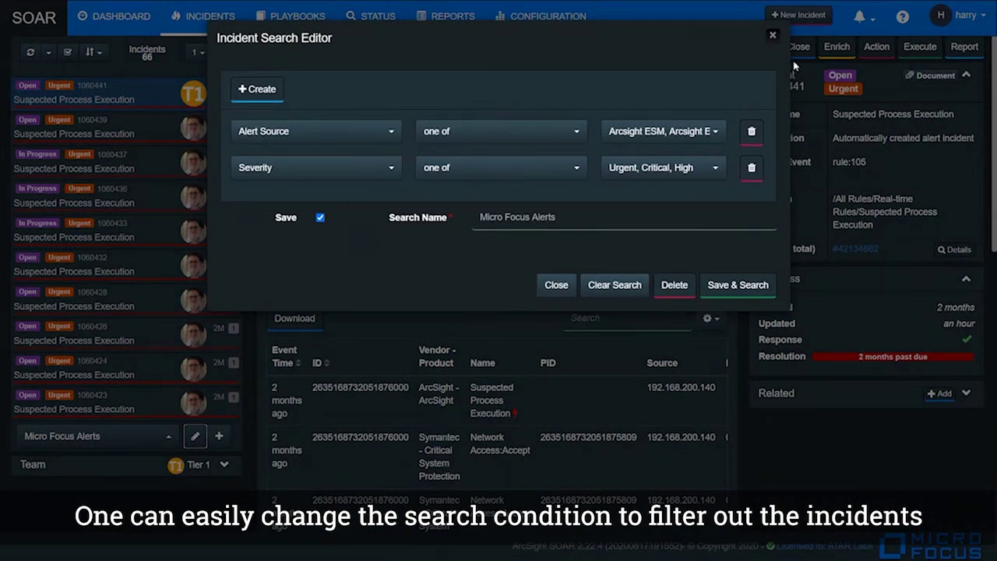
{"action": "left_click", "coordinate": [772, 36]}
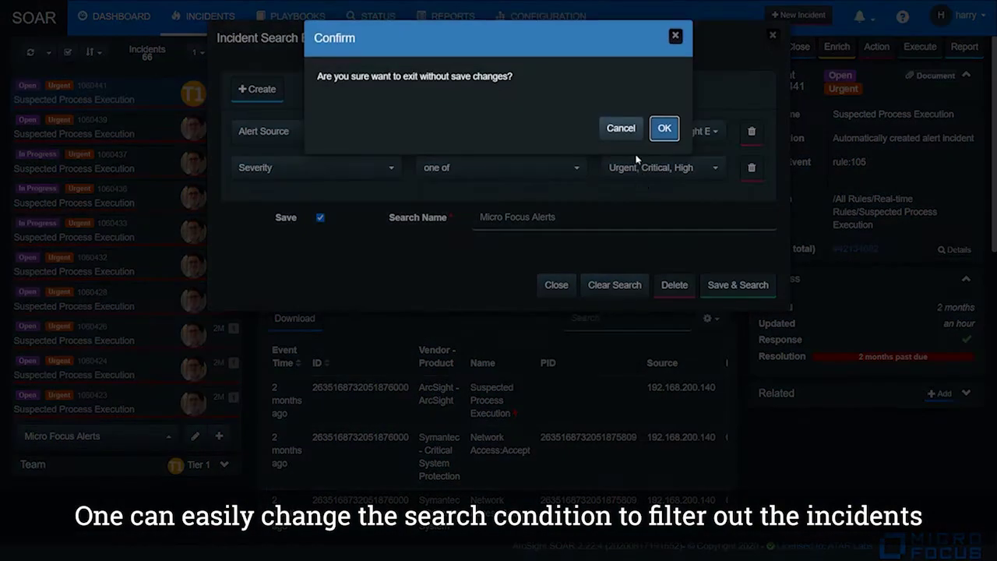
{"action": "left_click", "coordinate": [662, 127]}
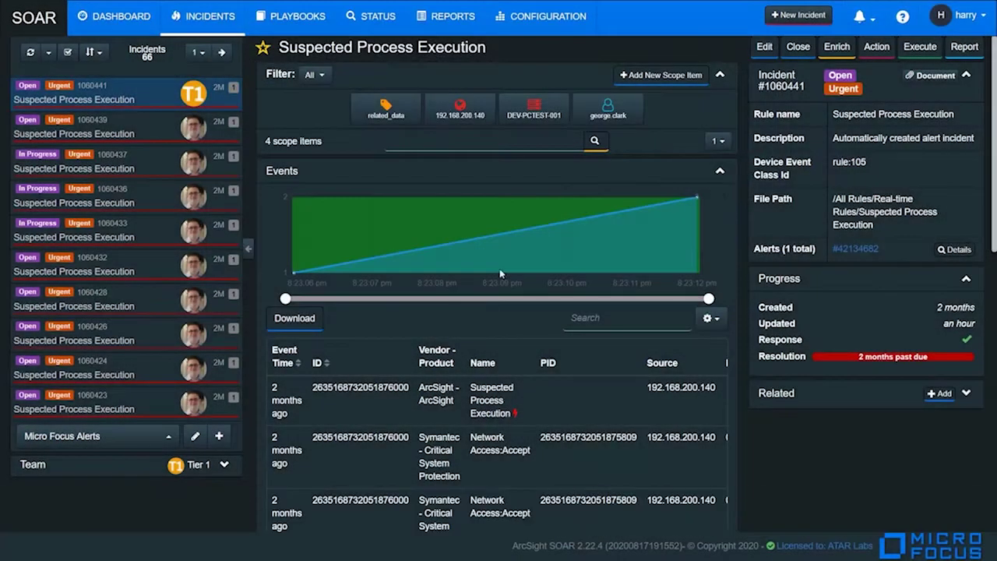
{"action": "left_click", "coordinate": [167, 437]}
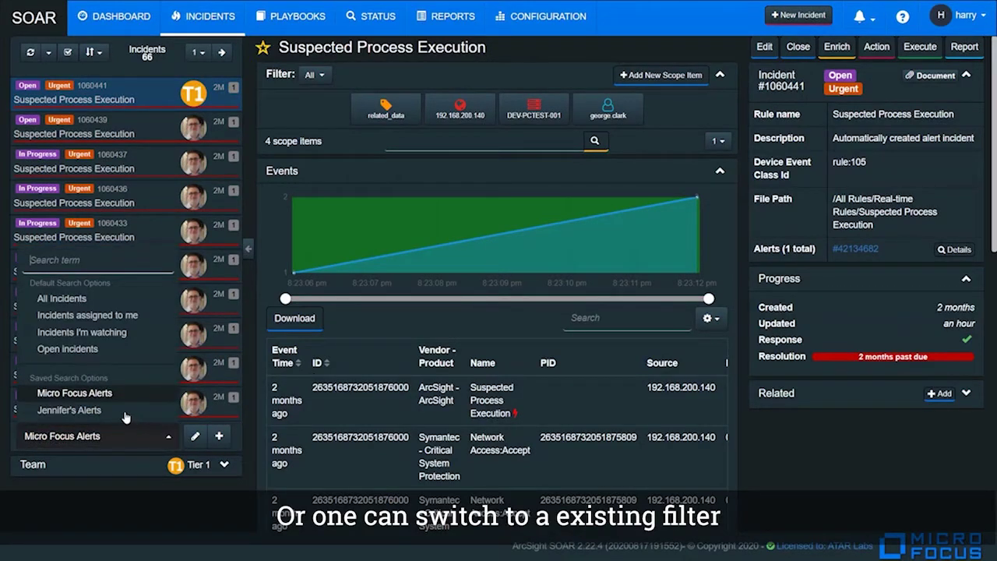
{"action": "left_click", "coordinate": [70, 409]}
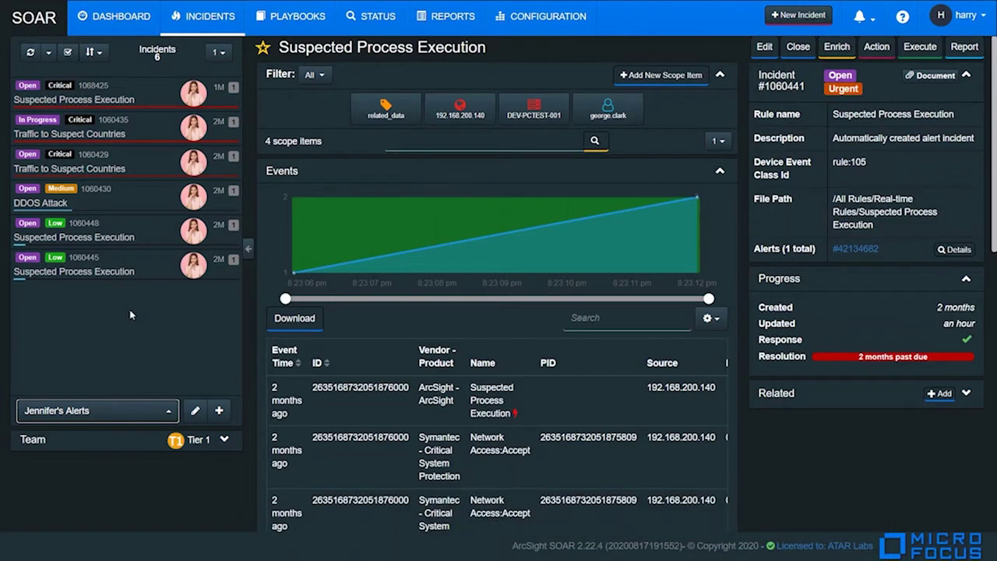
- Open incident 1060429, Traffic to Suspect Countries, and scroll across its 7 scope items
{"action": "left_click", "coordinate": [152, 170]}
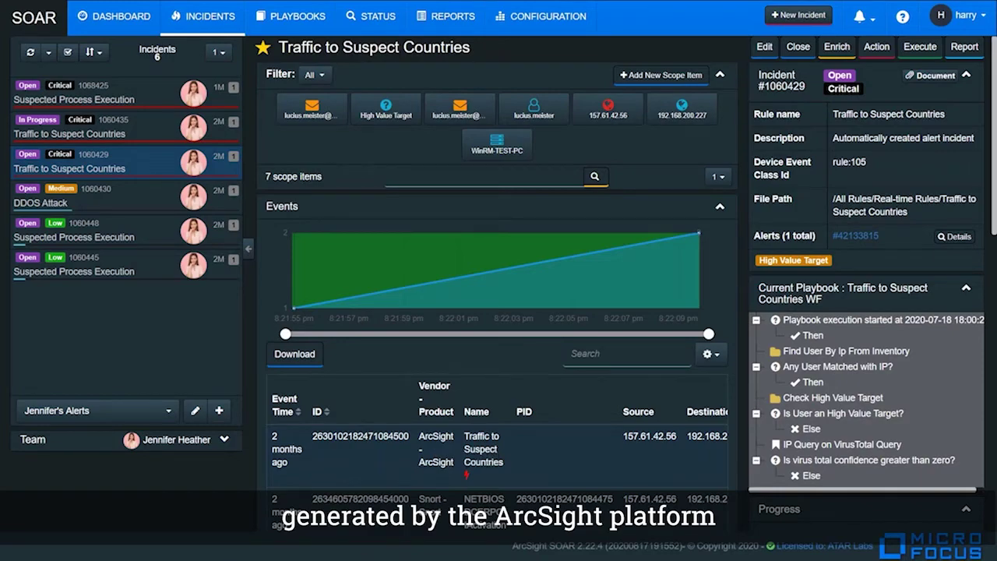
{"action": "scroll", "coordinate": [603, 457], "scroll_direction": "right", "scroll_amount": 2}
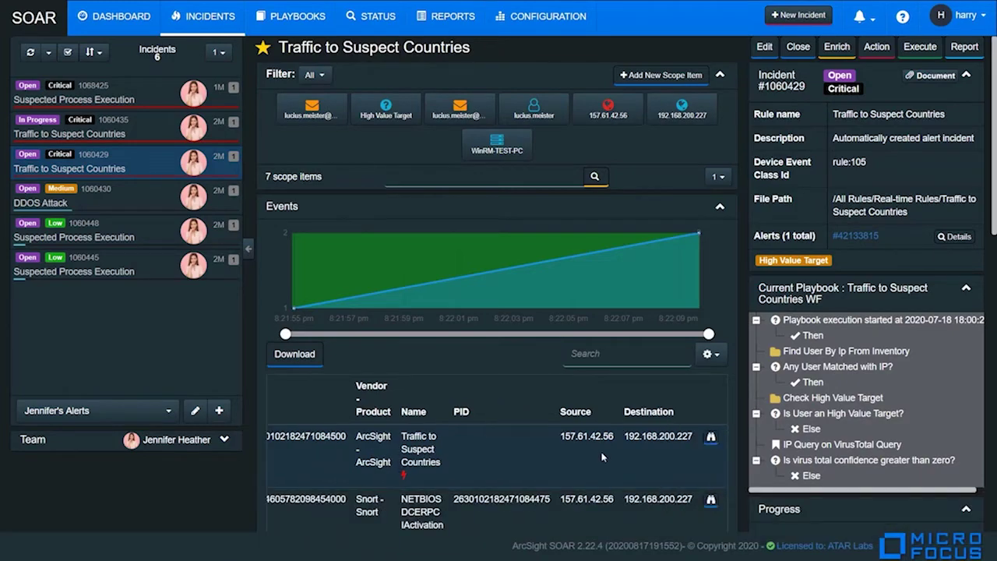
{"action": "left_click", "coordinate": [710, 438]}
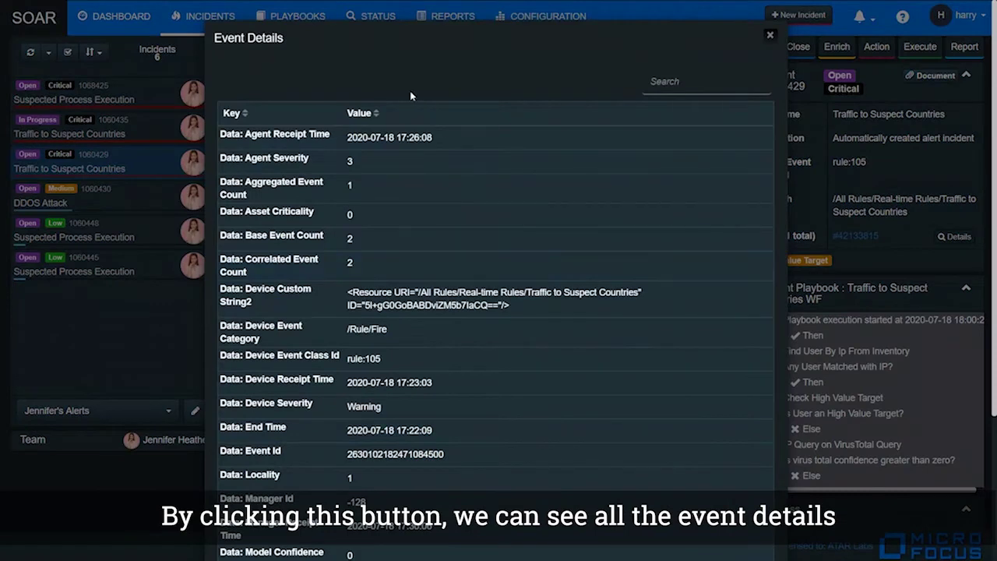
{"action": "left_click", "coordinate": [769, 37]}
{"action": "scroll", "coordinate": [802, 296], "scroll_direction": "down", "scroll_amount": 1}
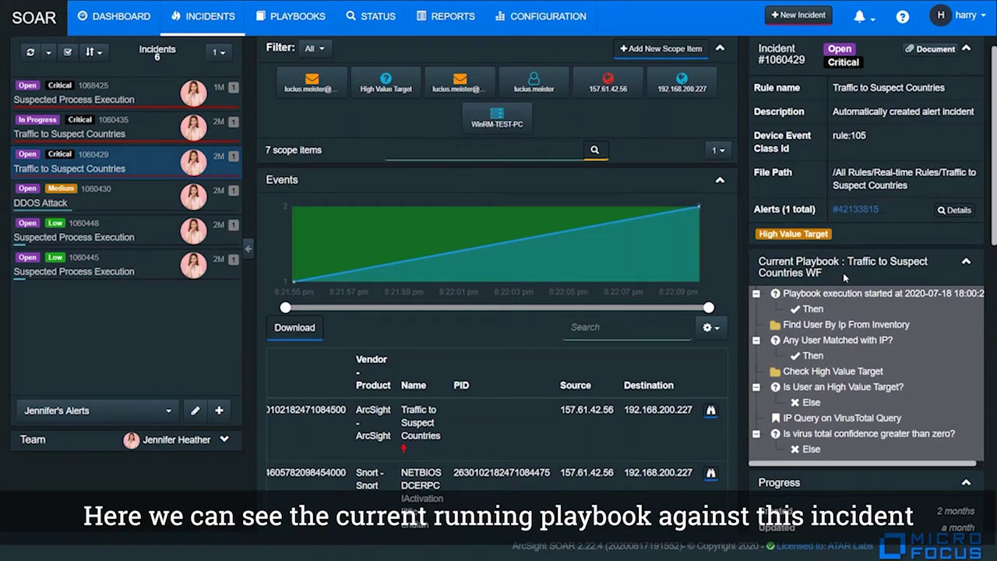
{"action": "scroll", "coordinate": [553, 288], "scroll_direction": "up", "scroll_amount": 1}
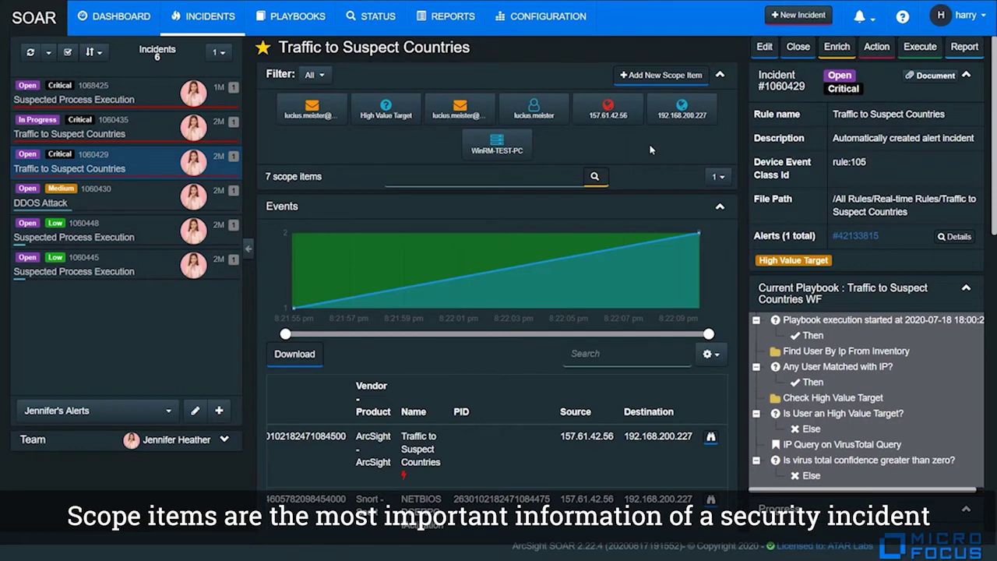
- Expand the details of the 192.168.200.227, 157.61.42.56, username and user e-mail scope items
{"action": "left_click", "coordinate": [681, 115]}
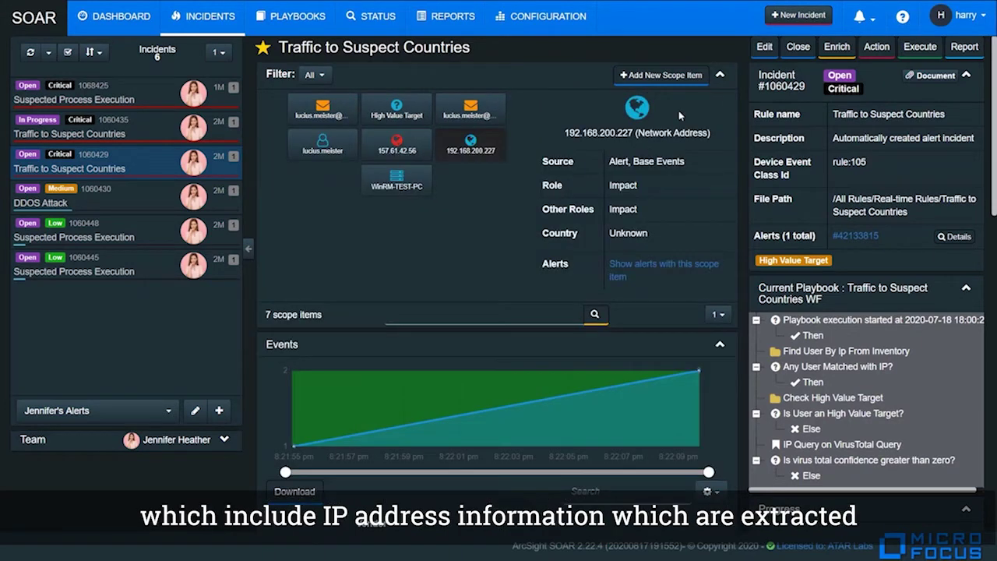
{"action": "left_click", "coordinate": [411, 156]}
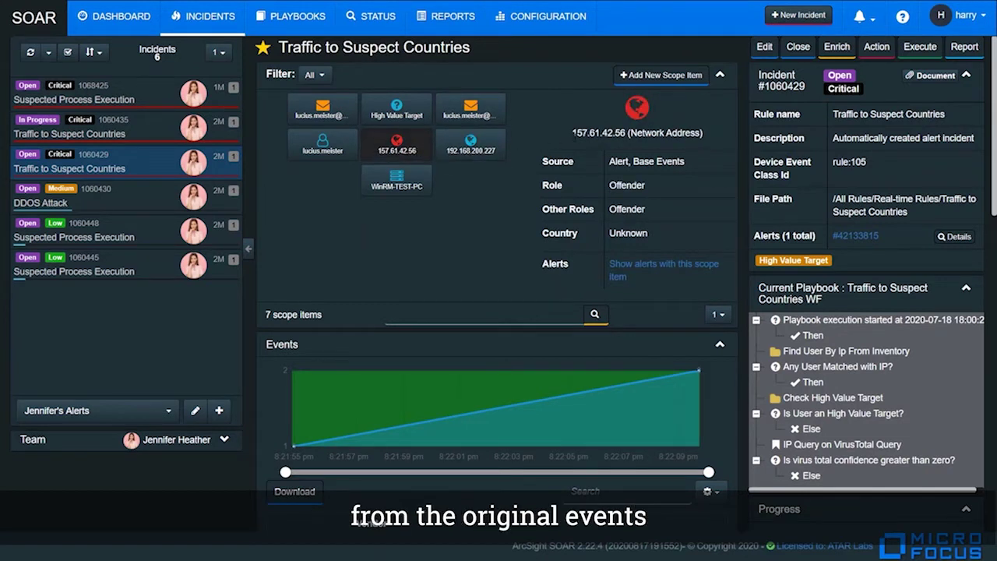
{"action": "left_click", "coordinate": [325, 150]}
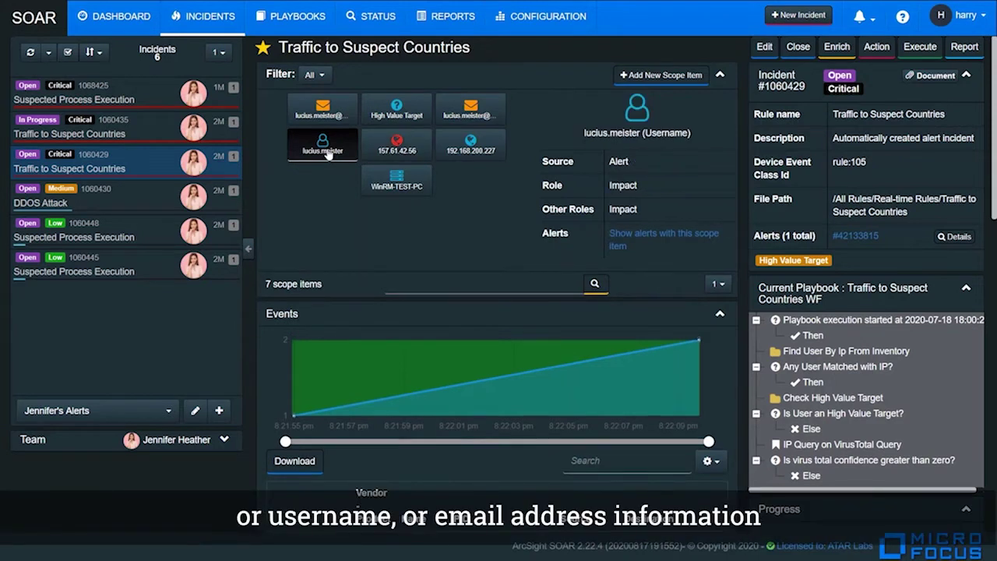
{"action": "left_click", "coordinate": [458, 121]}
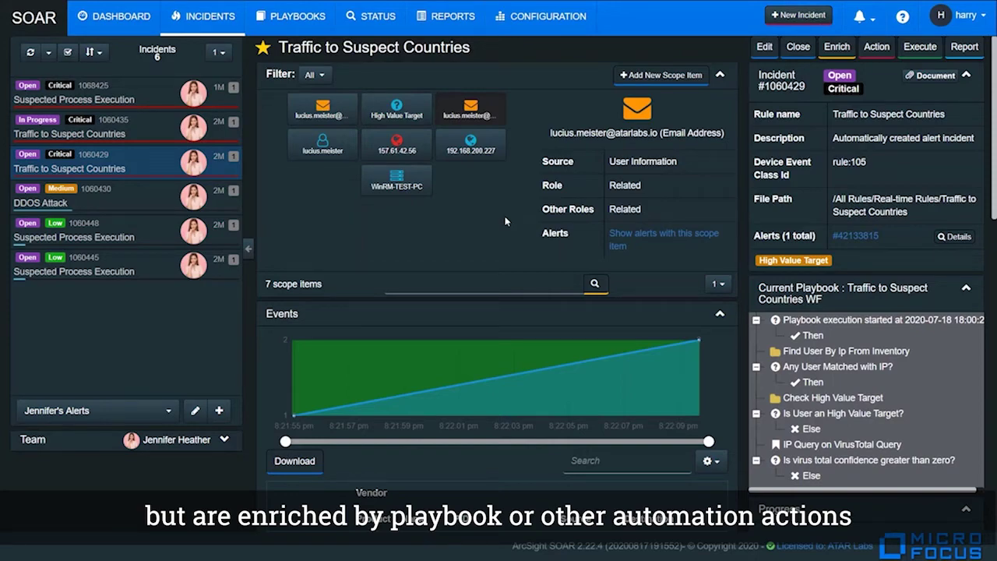
{"action": "scroll", "coordinate": [595, 212], "scroll_direction": "down", "scroll_amount": 10}
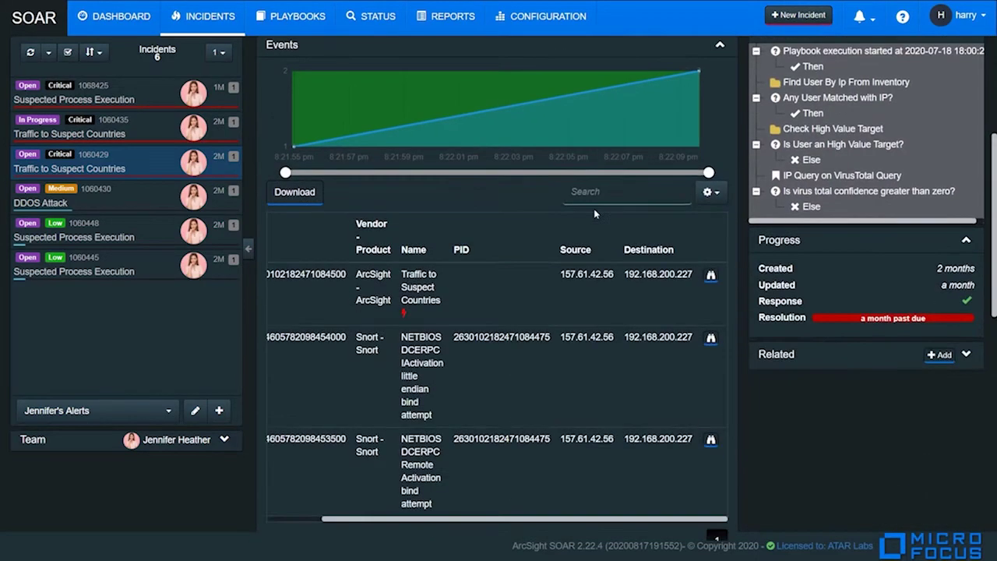
- Highlight the alert-received, Incident created, Dispatch Playbook and Traffic to Suspect Countries WF log entries
{"action": "scroll", "coordinate": [594, 212], "scroll_direction": "down", "scroll_amount": 2}
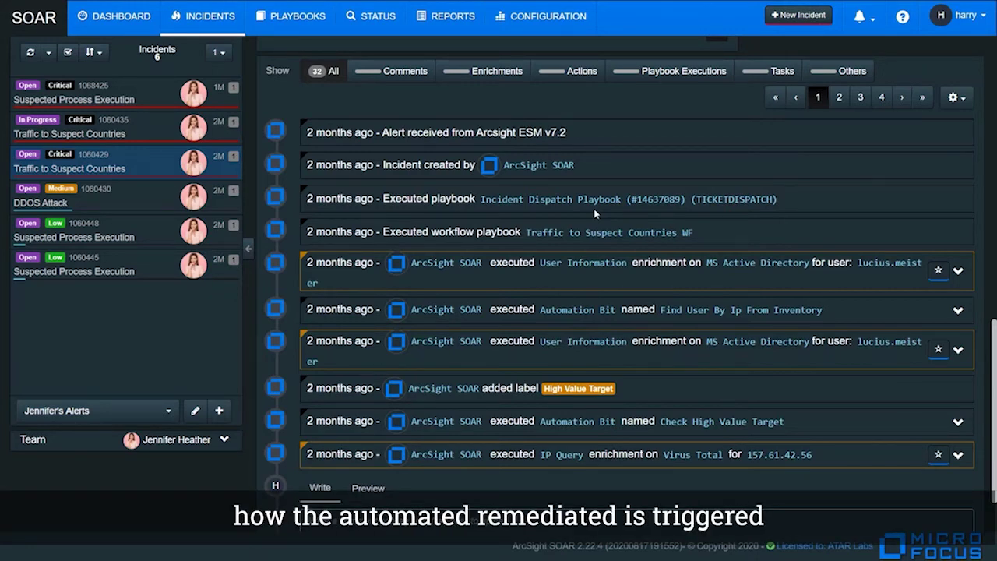
{"action": "left_click_drag", "start_coordinate": [567, 132], "coordinate": [380, 133]}
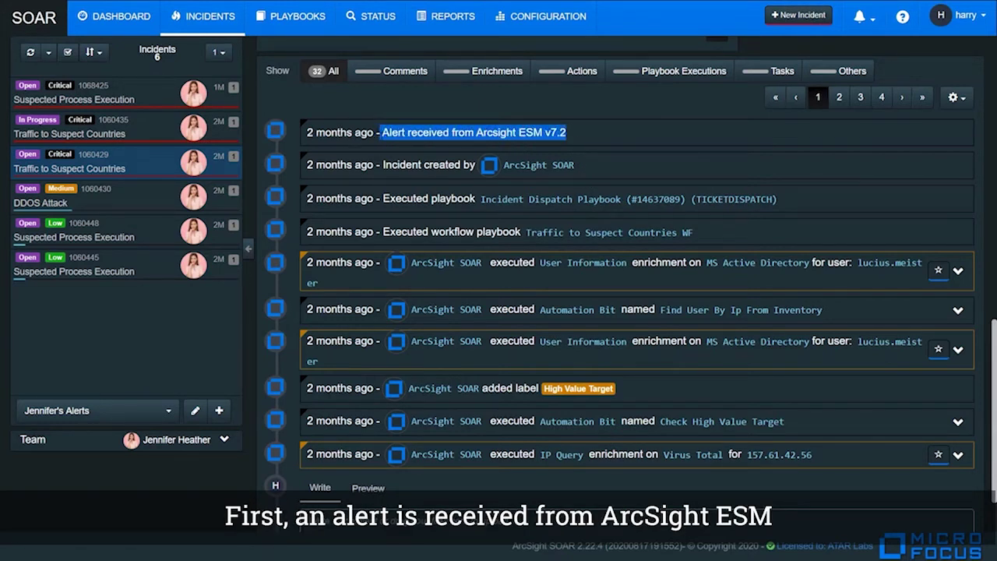
{"action": "left_click_drag", "start_coordinate": [382, 164], "coordinate": [461, 164]}
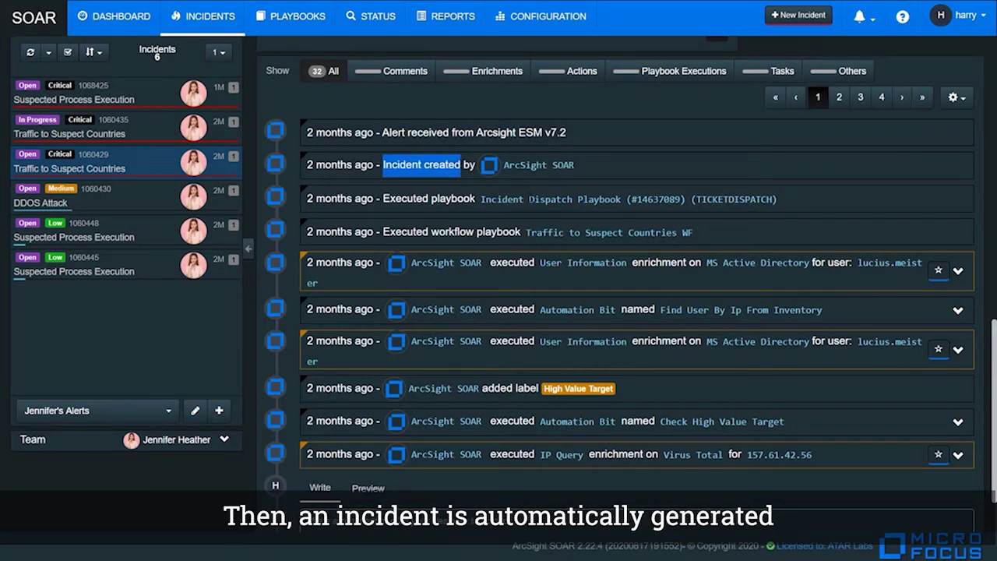
{"action": "left_click_drag", "start_coordinate": [529, 198], "coordinate": [622, 200]}
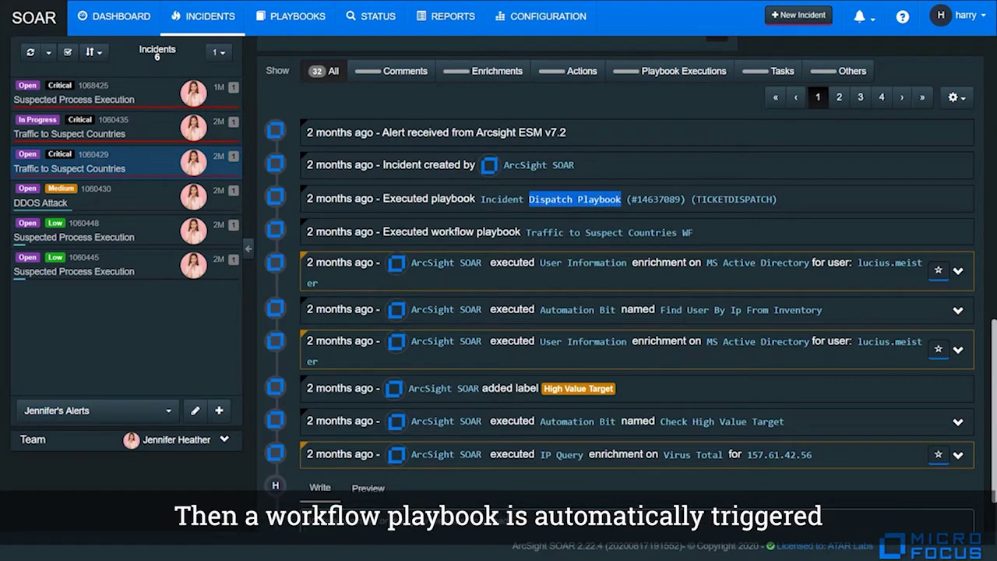
{"action": "left_click_drag", "start_coordinate": [382, 231], "coordinate": [519, 231]}
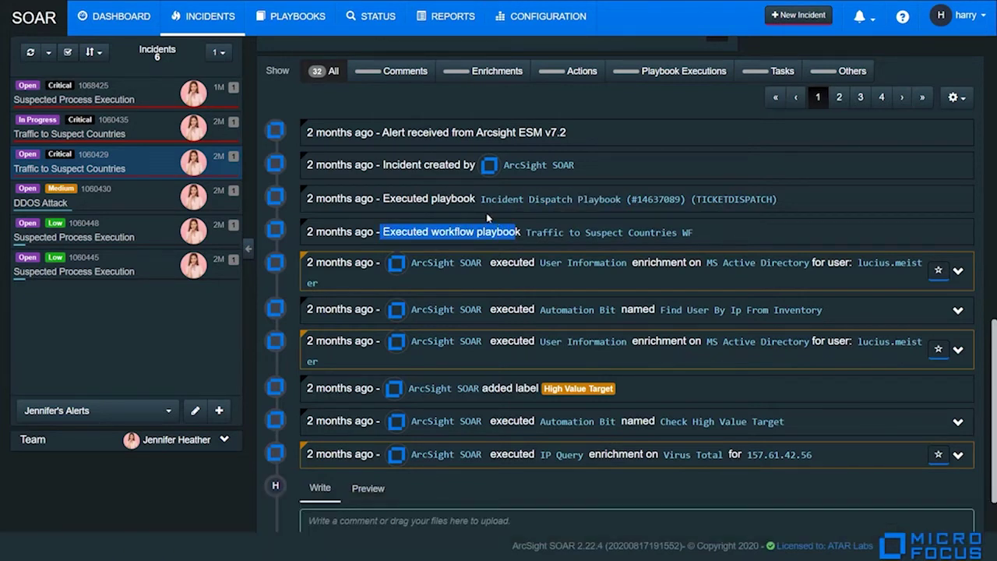
{"action": "left_click", "coordinate": [832, 289]}
{"action": "scroll", "coordinate": [832, 289], "scroll_direction": "down", "scroll_amount": 1}
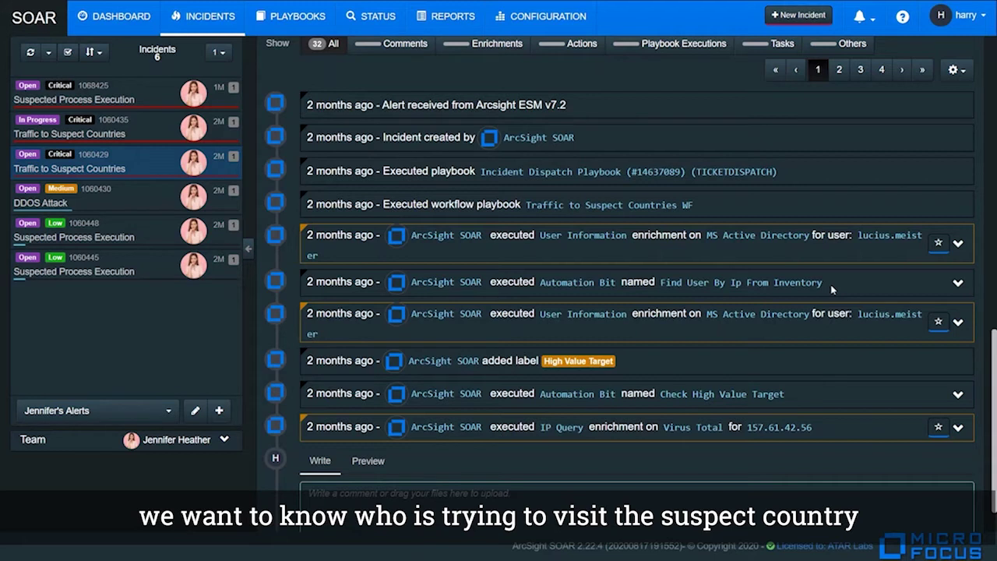
- Review the Find User By Ip From Inventory enrichment details, highlighting the user's e-mail address
{"action": "left_click_drag", "start_coordinate": [832, 289], "coordinate": [660, 284]}
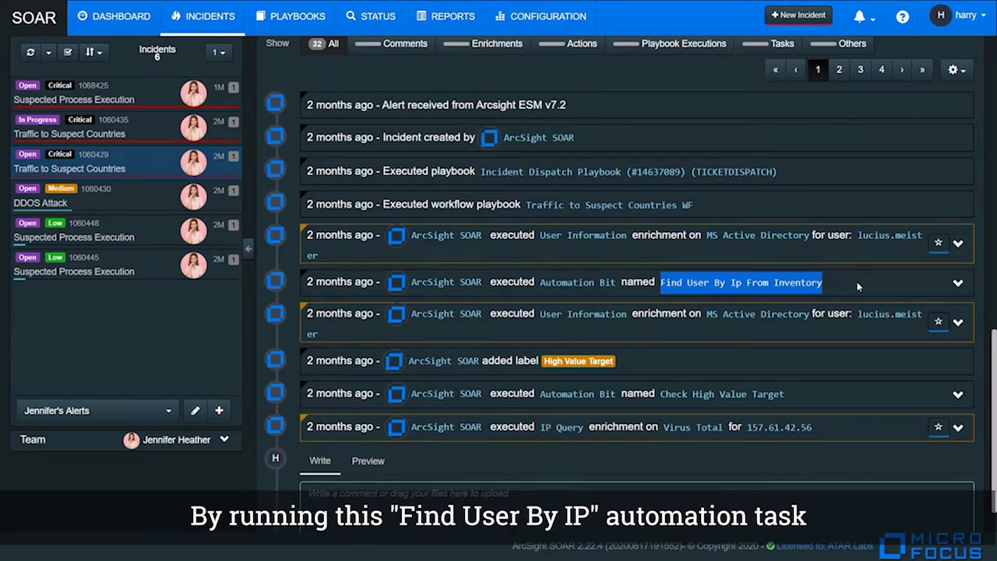
{"action": "left_click", "coordinate": [957, 244]}
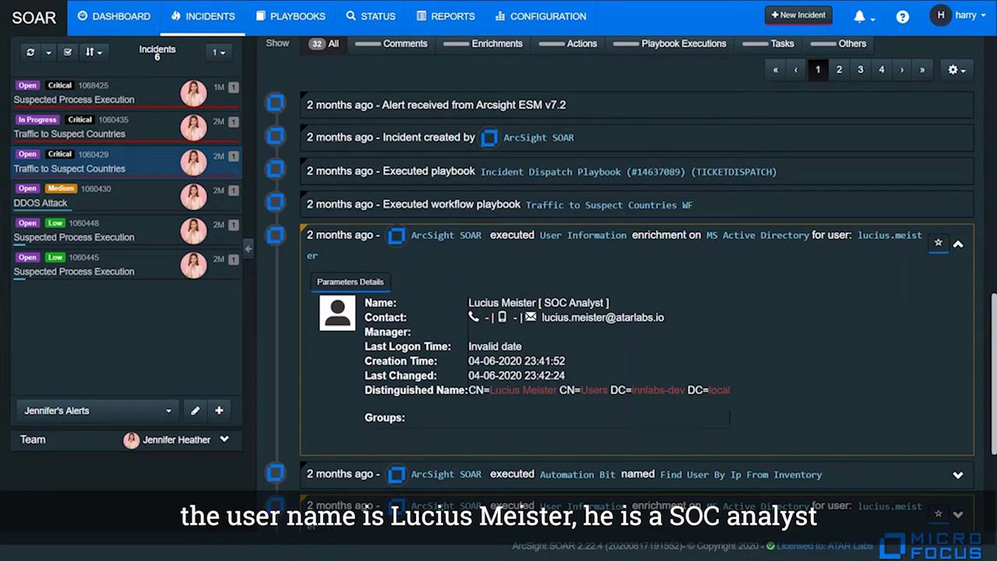
{"action": "left_click_drag", "start_coordinate": [668, 318], "coordinate": [543, 317]}
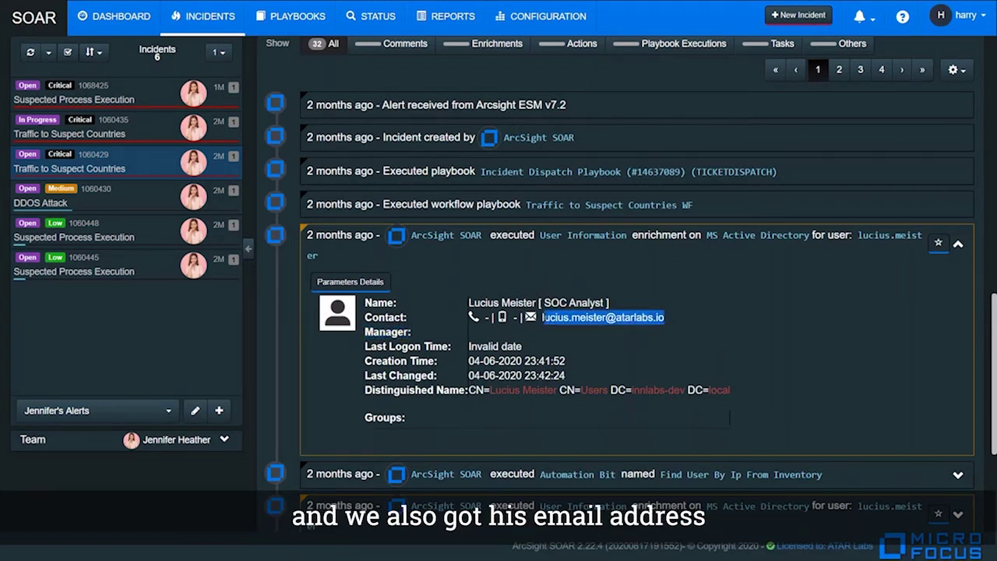
{"action": "left_click", "coordinate": [958, 244]}
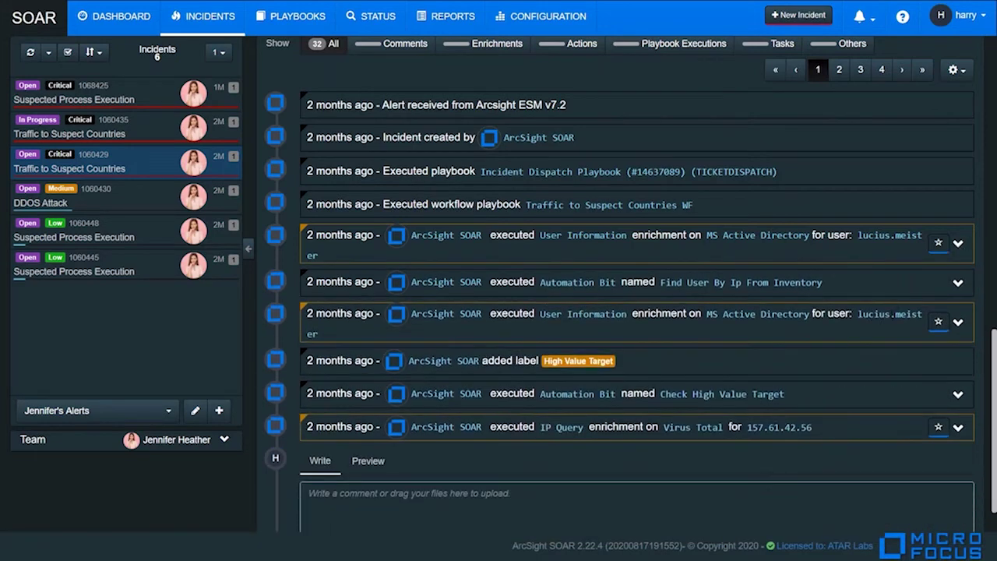
- Highlight the IP 157.61.42.56 in the Virus Total IP Query entry
{"action": "scroll", "coordinate": [637, 280], "scroll_direction": "down", "scroll_amount": 1}
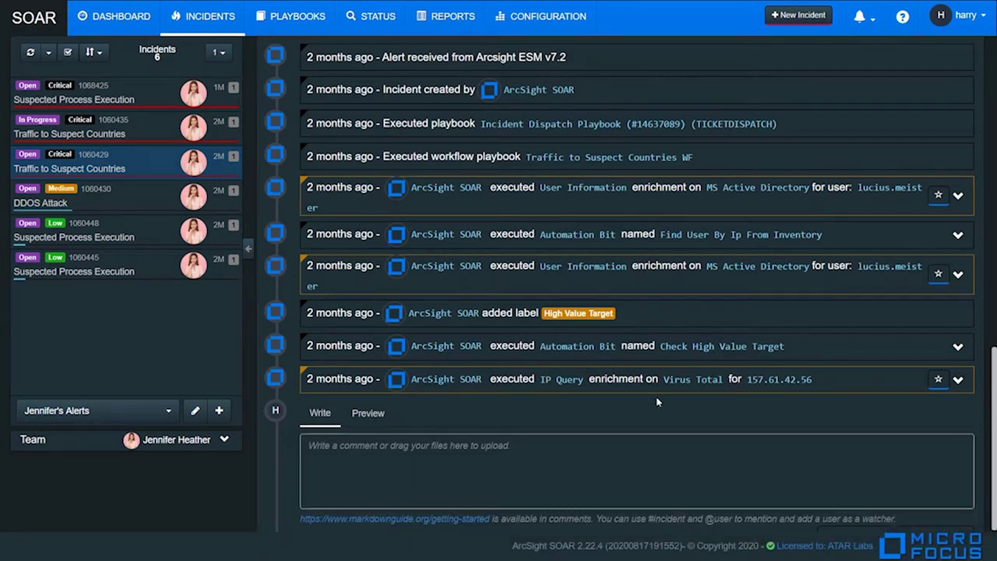
{"action": "scroll", "coordinate": [632, 392], "scroll_direction": "down", "scroll_amount": 1}
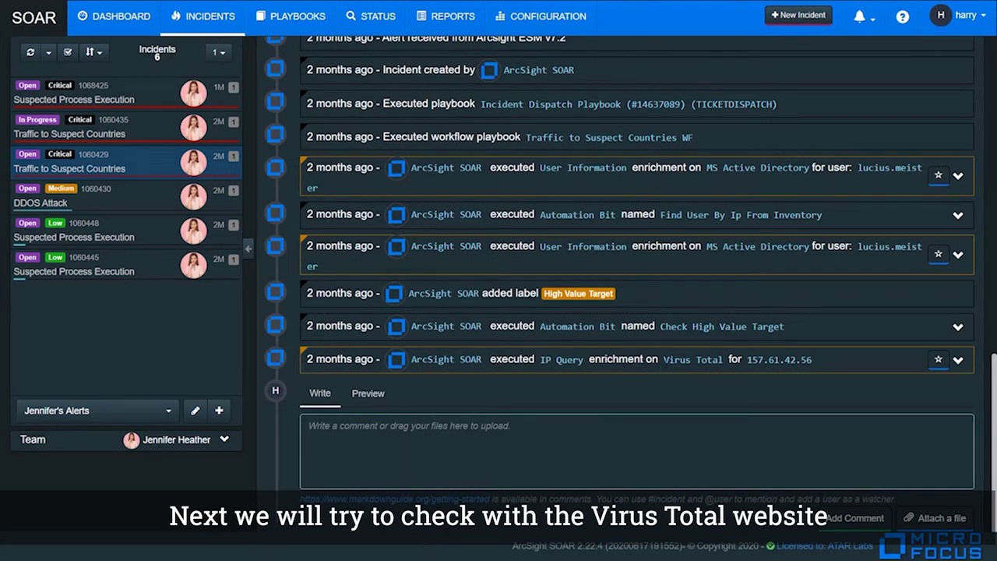
{"action": "left_click_drag", "start_coordinate": [745, 359], "coordinate": [817, 358]}
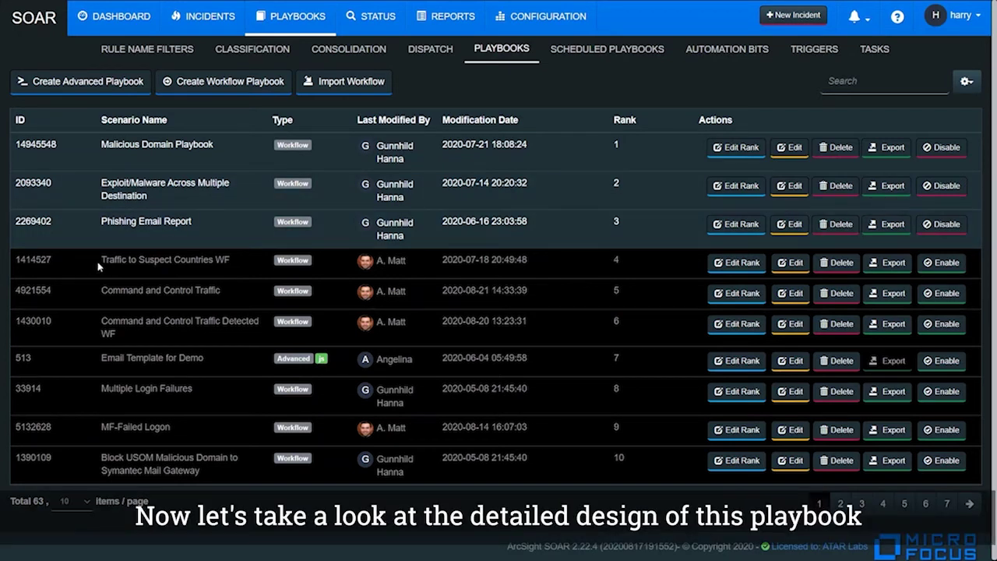
- Open Traffic to Suspect Countries WF for editing and inspect its Find User By Ip and Check High Value Target nodes
{"action": "left_click_drag", "start_coordinate": [97, 266], "coordinate": [238, 268]}
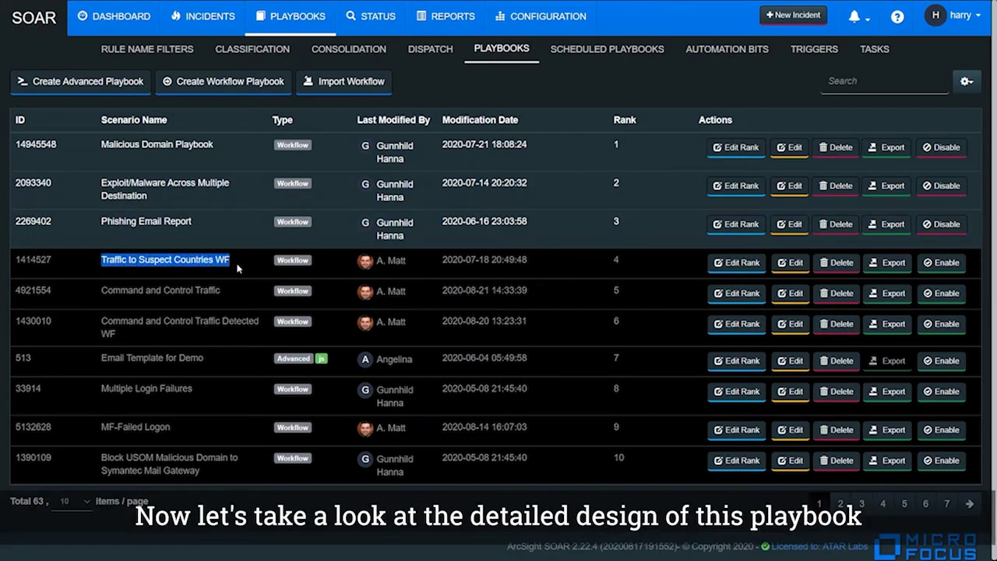
{"action": "left_click", "coordinate": [789, 263]}
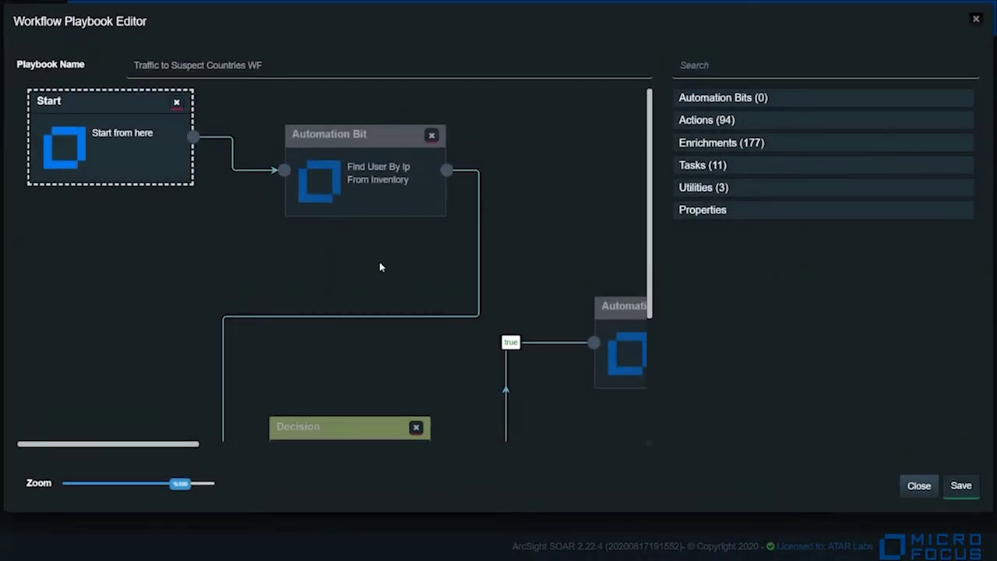
{"action": "left_click", "coordinate": [397, 200]}
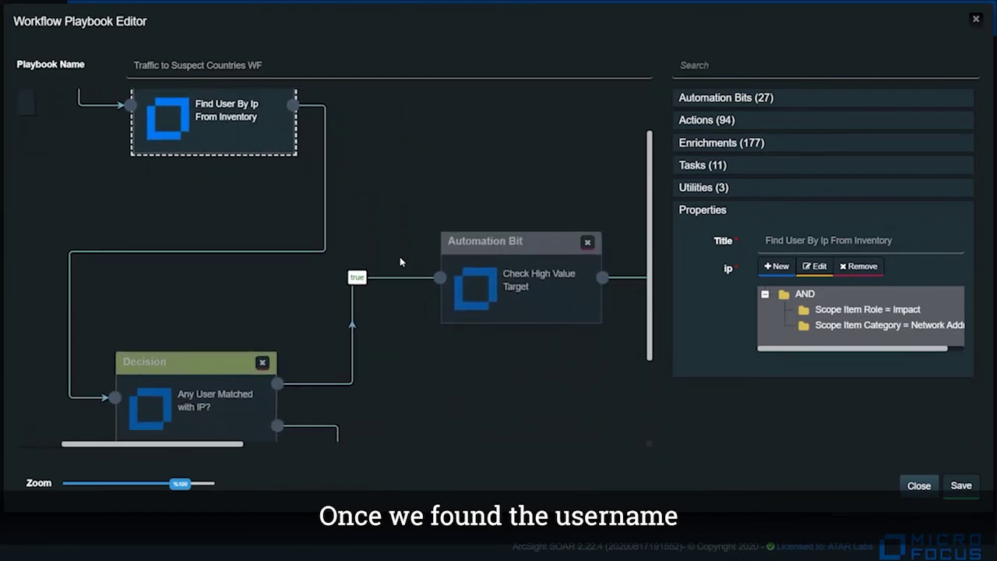
{"action": "left_click", "coordinate": [529, 282]}
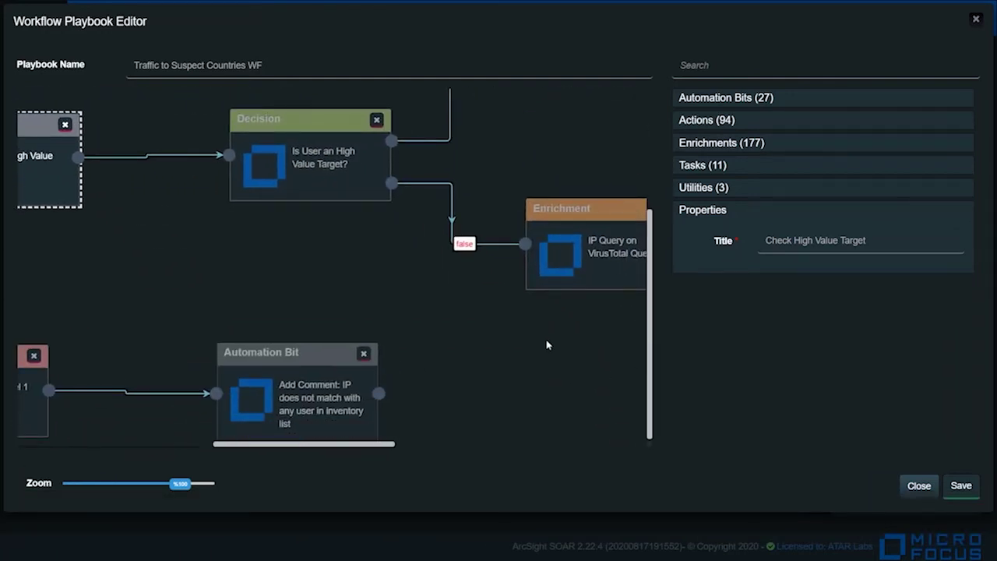
- Inspect the VirusTotal IP Query, confidence decision, blocking approval and Block on Palo Alto Panorama nodes
{"action": "left_click", "coordinate": [494, 282]}
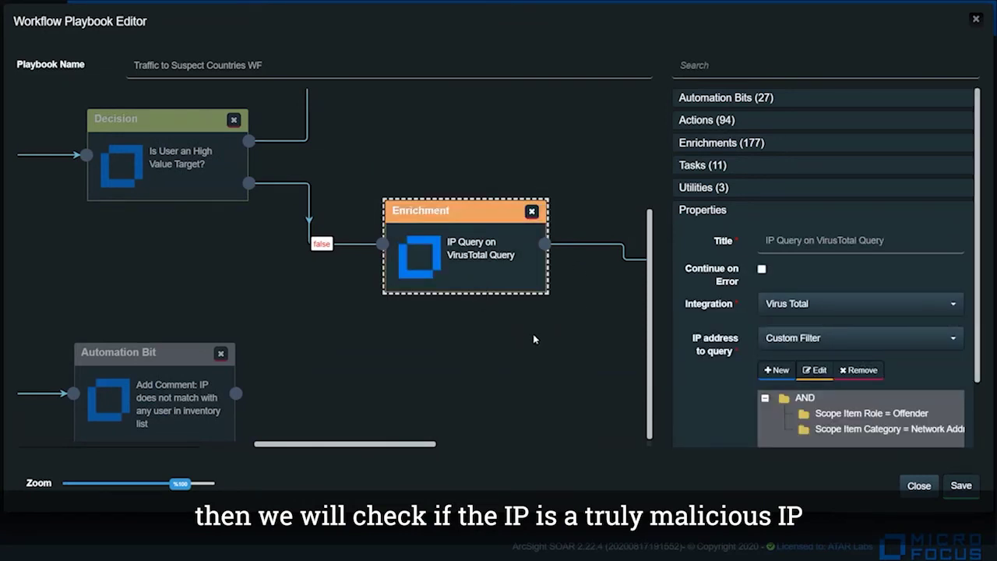
{"action": "scroll", "coordinate": [533, 338], "scroll_direction": "right", "scroll_amount": 5}
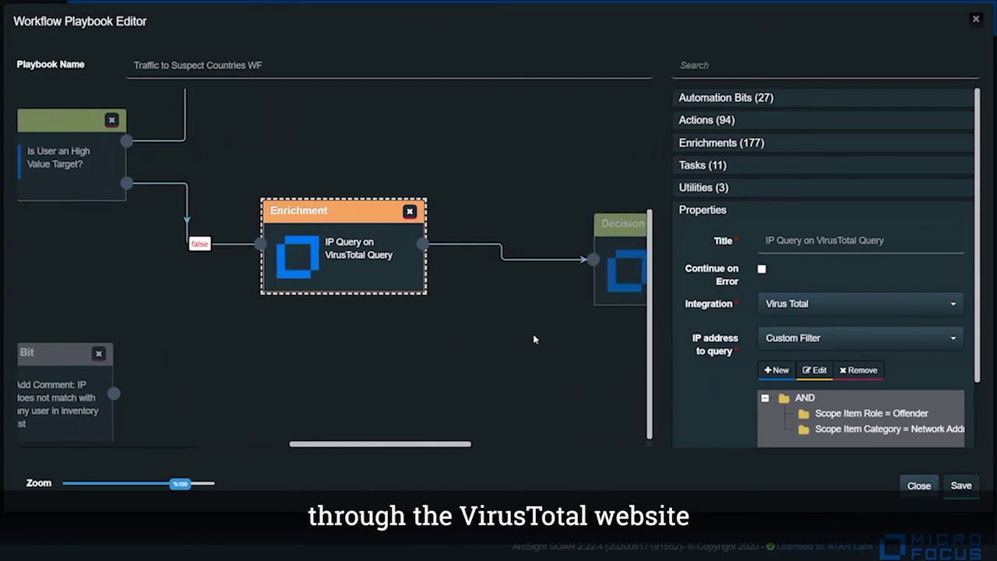
{"action": "scroll", "coordinate": [534, 339], "scroll_direction": "right", "scroll_amount": 6}
{"action": "left_click", "coordinate": [553, 280]}
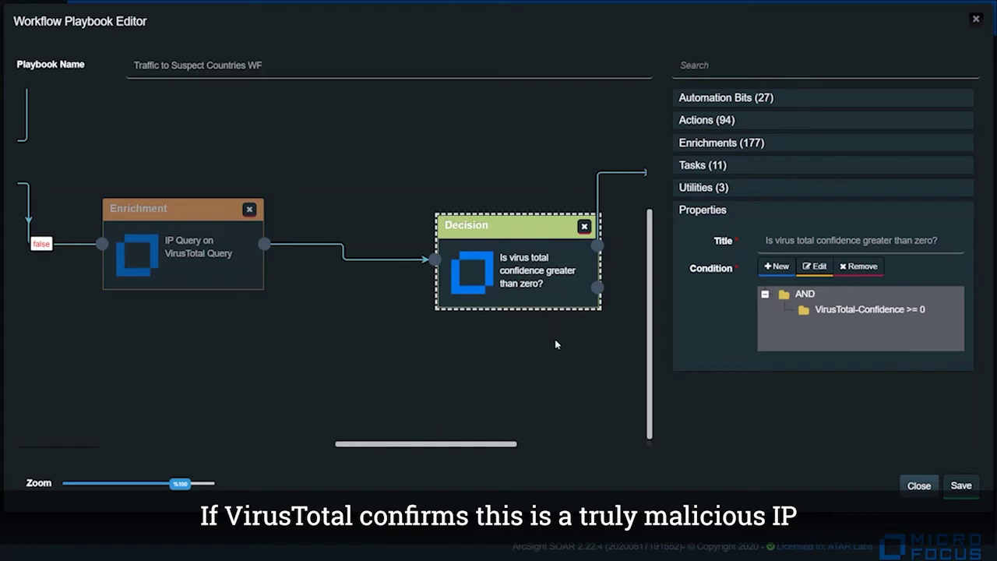
{"action": "scroll", "coordinate": [541, 343], "scroll_direction": "right", "scroll_amount": 5}
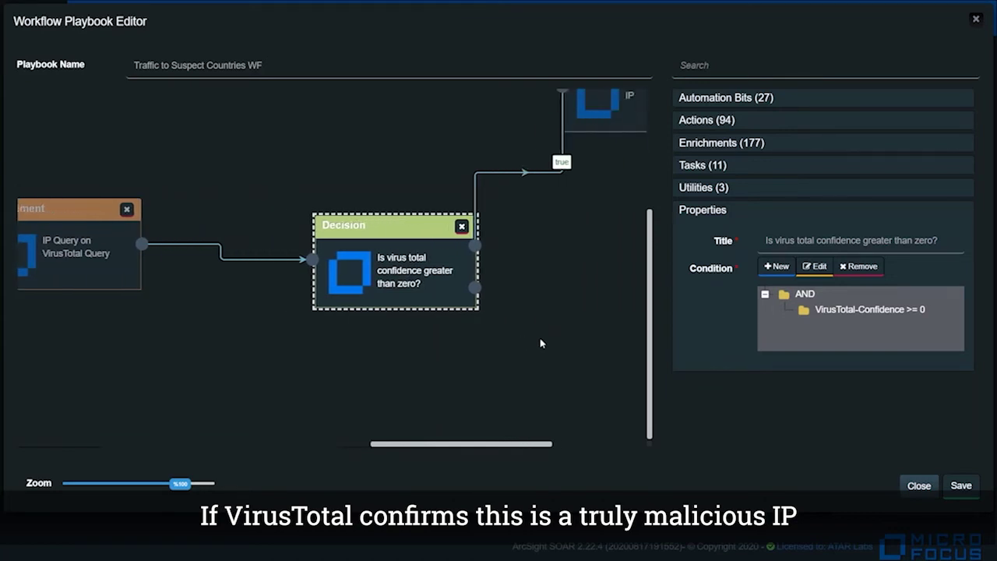
{"action": "scroll", "coordinate": [602, 244], "scroll_direction": "up", "scroll_amount": 2}
{"action": "scroll", "coordinate": [602, 244], "scroll_direction": "right", "scroll_amount": 3}
{"action": "scroll", "coordinate": [602, 244], "scroll_direction": "up", "scroll_amount": 2}
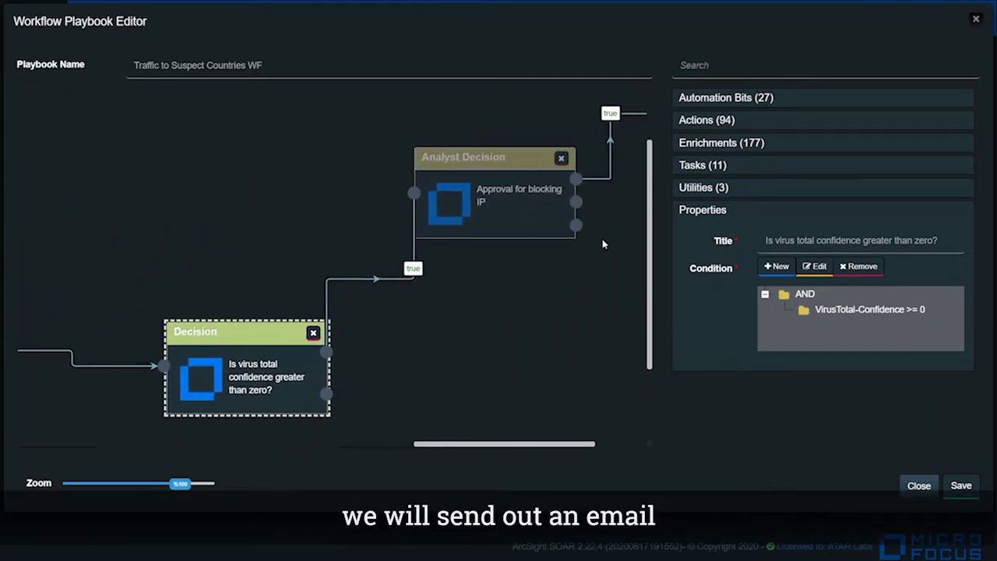
{"action": "left_click", "coordinate": [532, 215]}
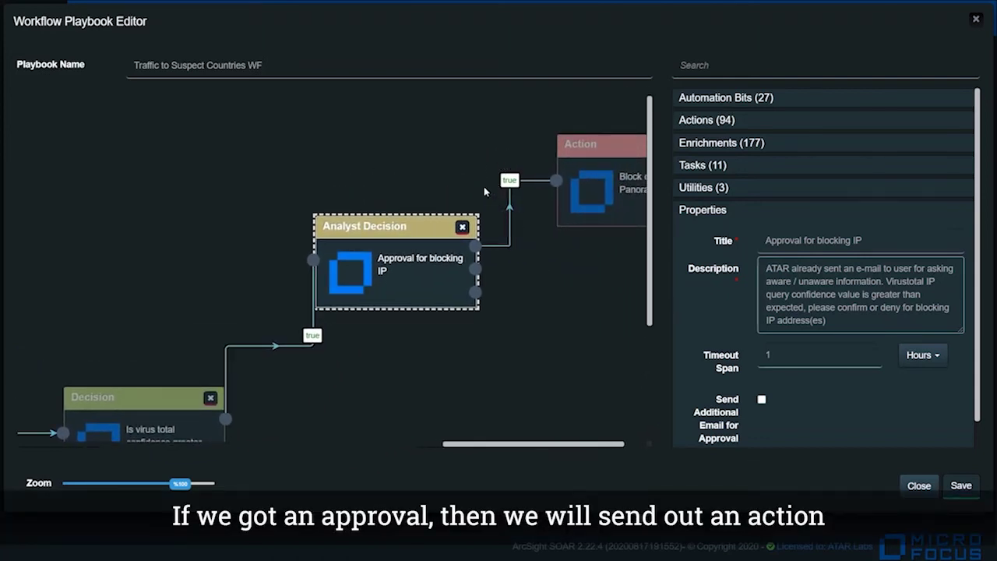
{"action": "left_click", "coordinate": [612, 224]}
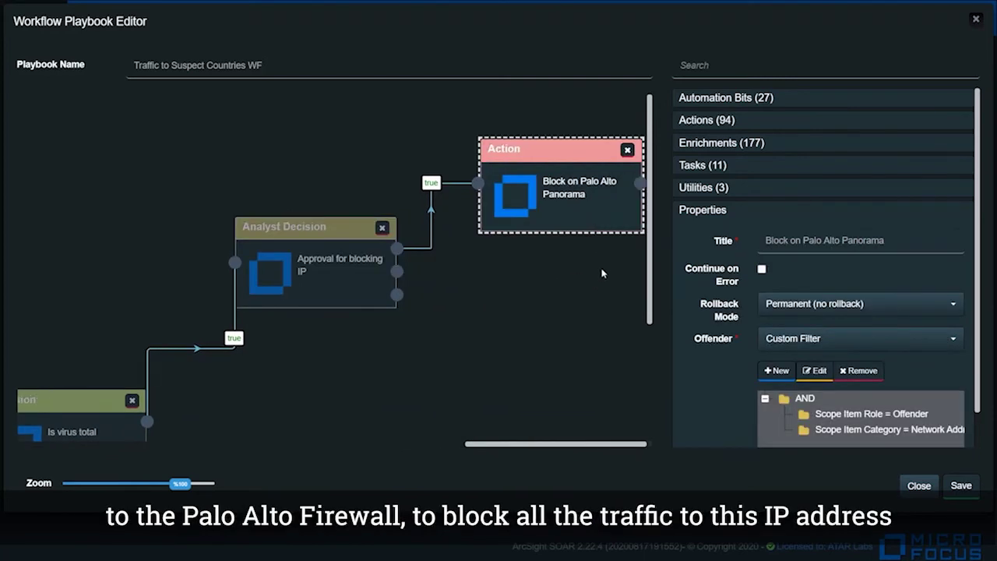